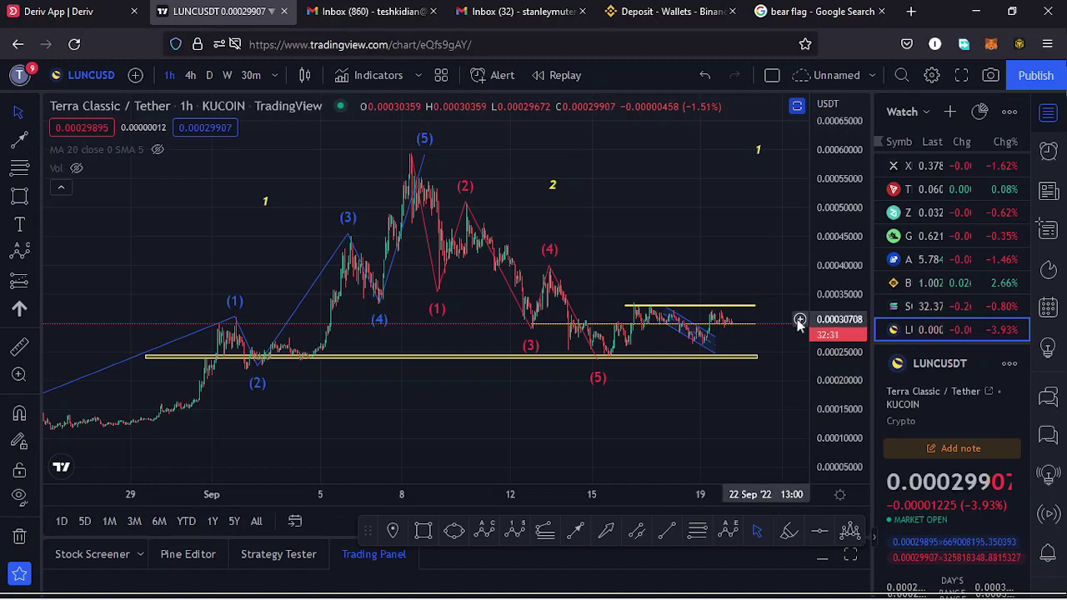
# Hide the watchlist to give the LUNCUSDT chart the full width.
pyautogui.click(1048, 112)
pyautogui.moveTo(809, 254); pyautogui.dragTo(833, 244)
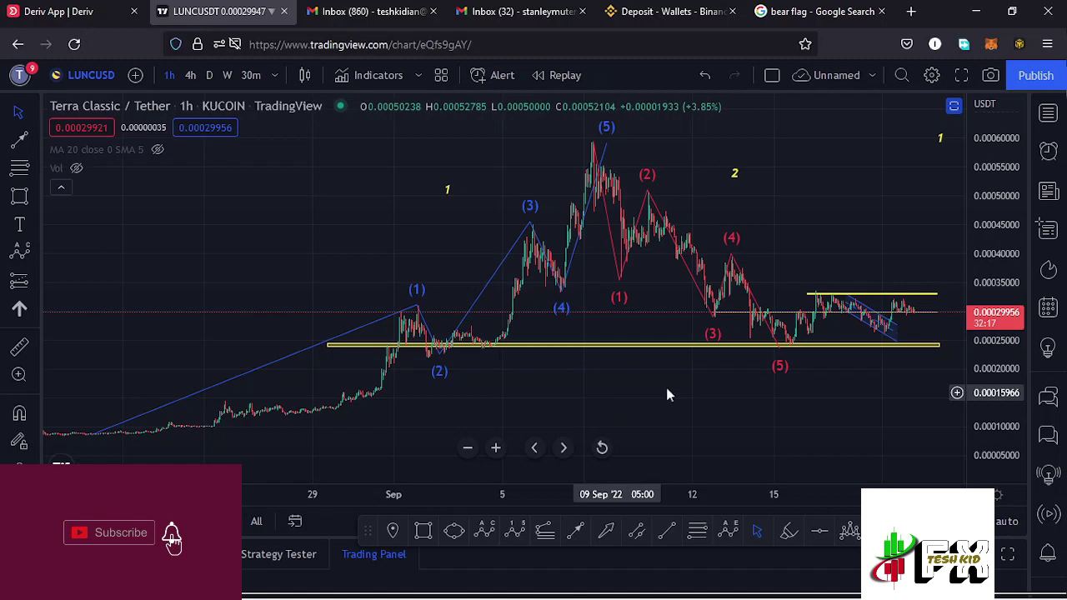
pyautogui.scroll(1, 978, 342)
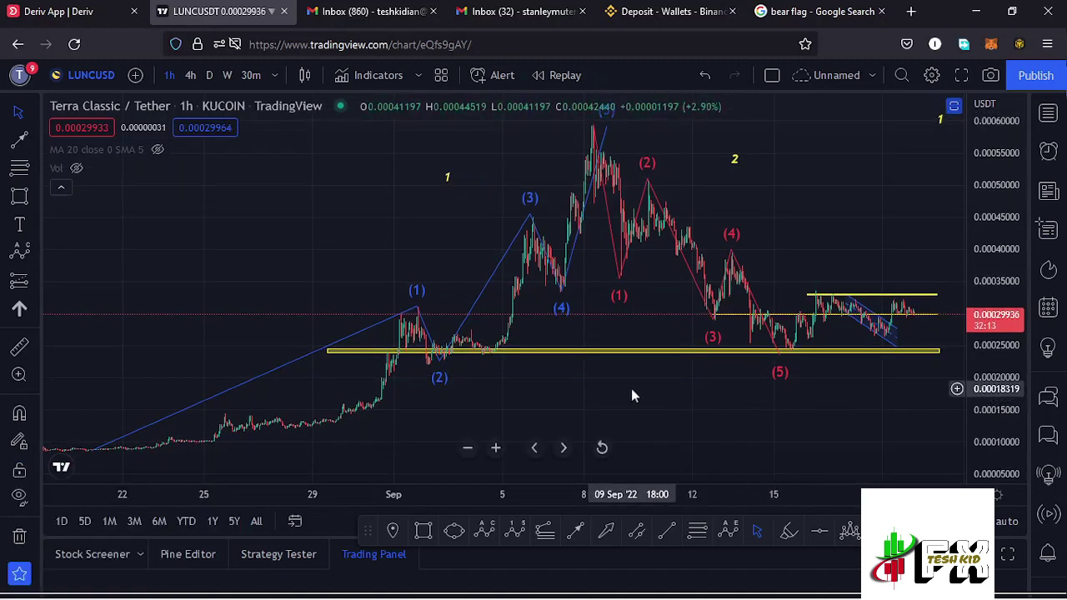
pyautogui.moveTo(631, 389); pyautogui.dragTo(657, 410)
# Raise point (3) of the blue Elliott wave to about 0.00046669.
pyautogui.click(260, 437)
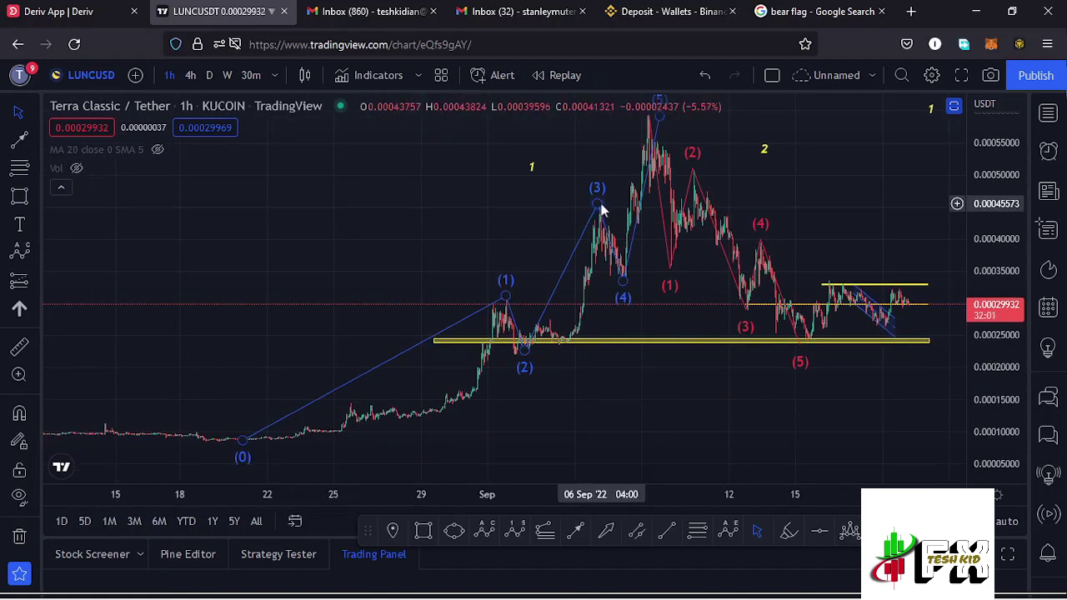
pyautogui.moveTo(596, 209); pyautogui.dragTo(604, 200)
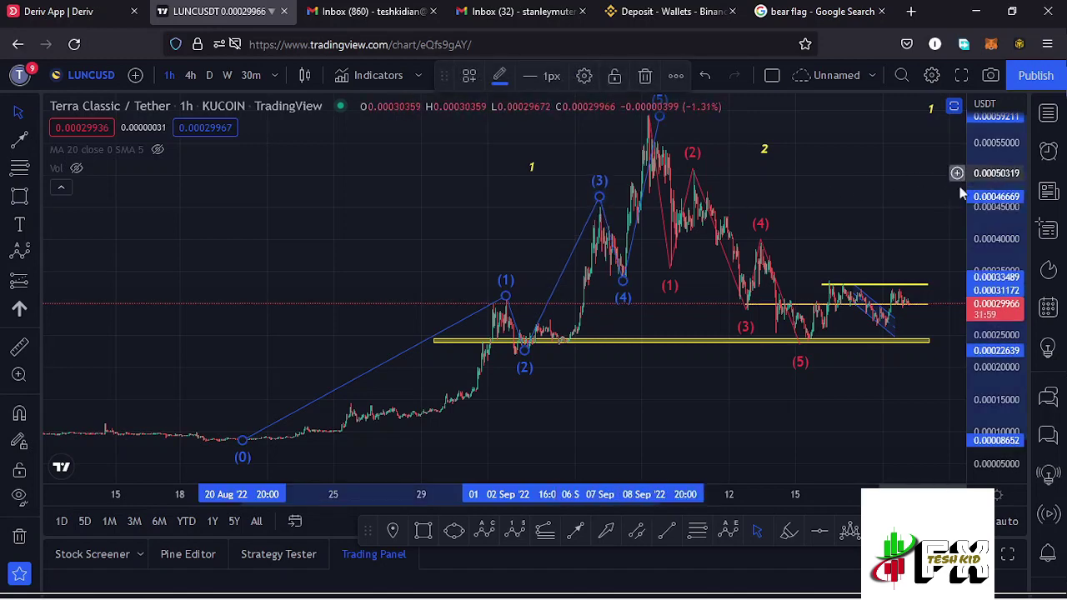
pyautogui.moveTo(984, 207); pyautogui.dragTo(984, 231)
pyautogui.moveTo(764, 191); pyautogui.dragTo(705, 218)
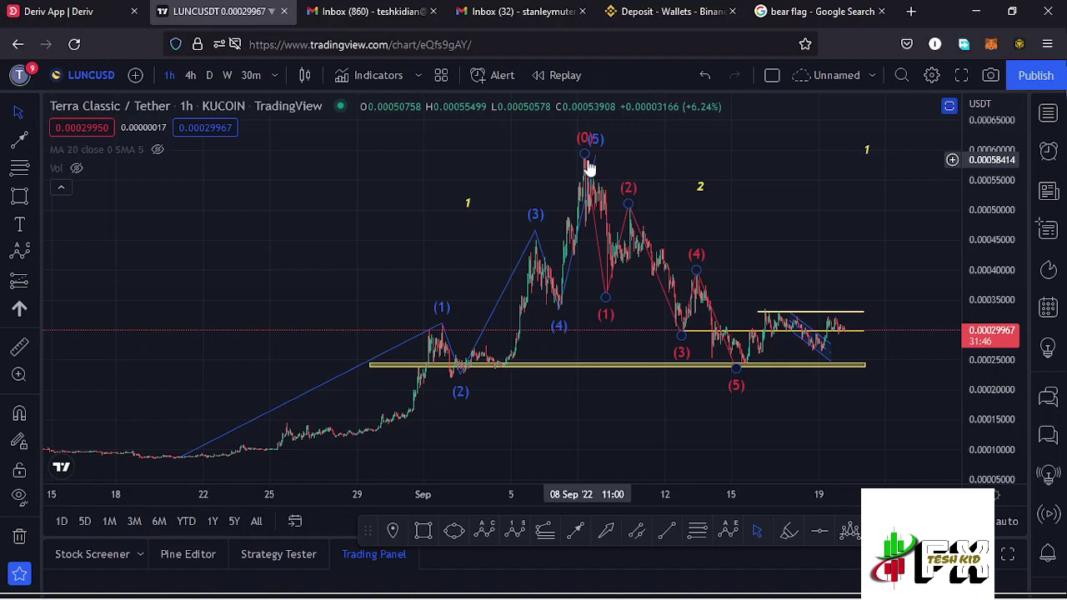
# Examine the red five-wave decline and the recent price action between the yellow support and resistance zones.
pyautogui.click(649, 159)
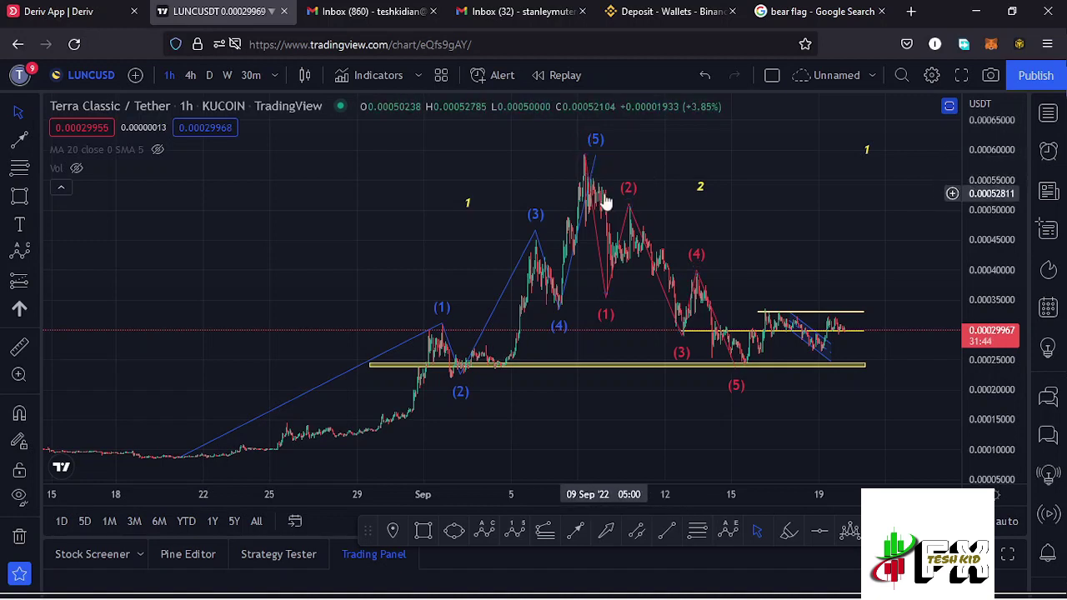
pyautogui.scroll(2, 592, 200)
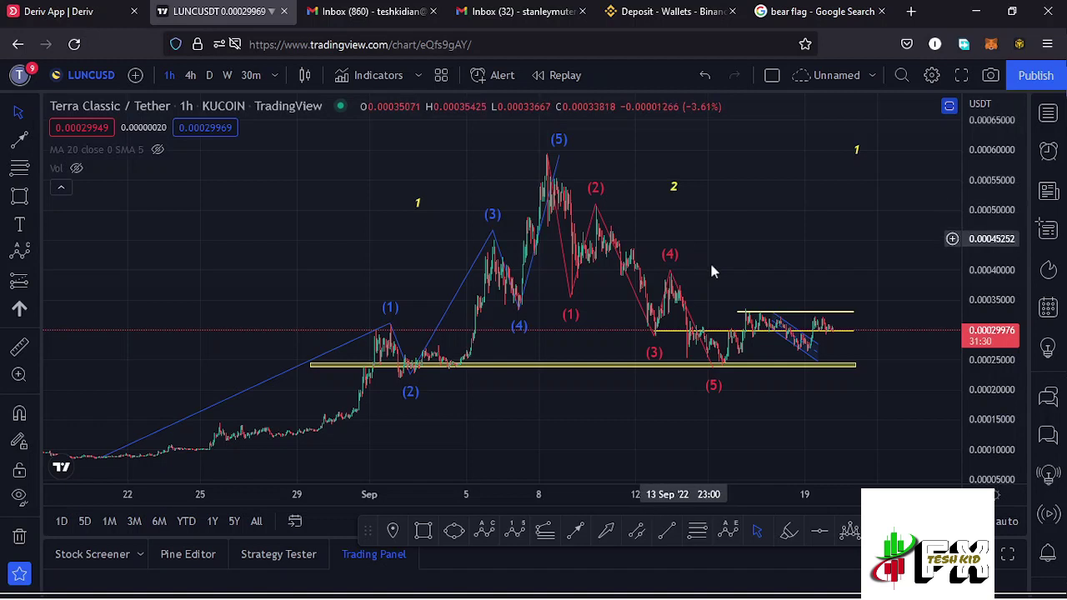
pyautogui.moveTo(715, 253); pyautogui.dragTo(611, 282)
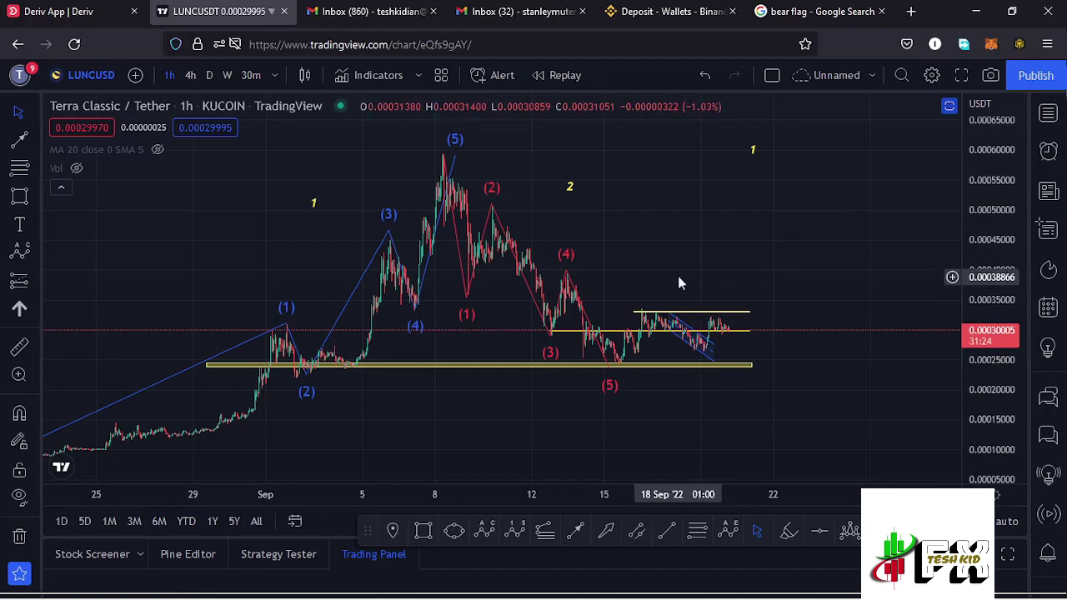
pyautogui.moveTo(692, 255); pyautogui.dragTo(721, 205)
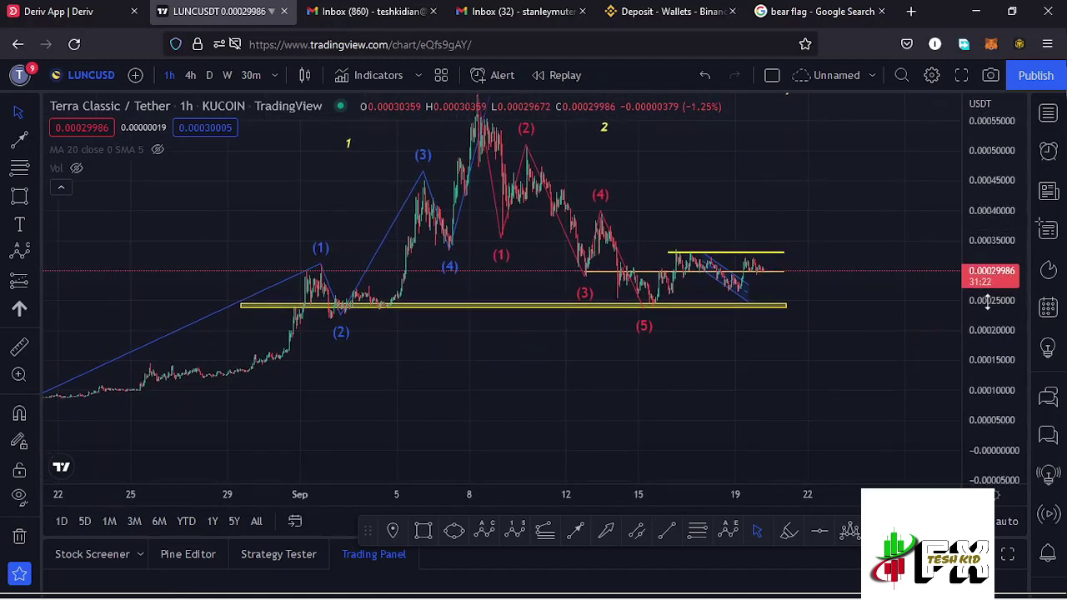
pyautogui.scroll(2, 988, 303)
pyautogui.moveTo(986, 304); pyautogui.dragTo(920, 327)
pyautogui.scroll(5, 681, 349)
pyautogui.moveTo(629, 373); pyautogui.dragTo(661, 408)
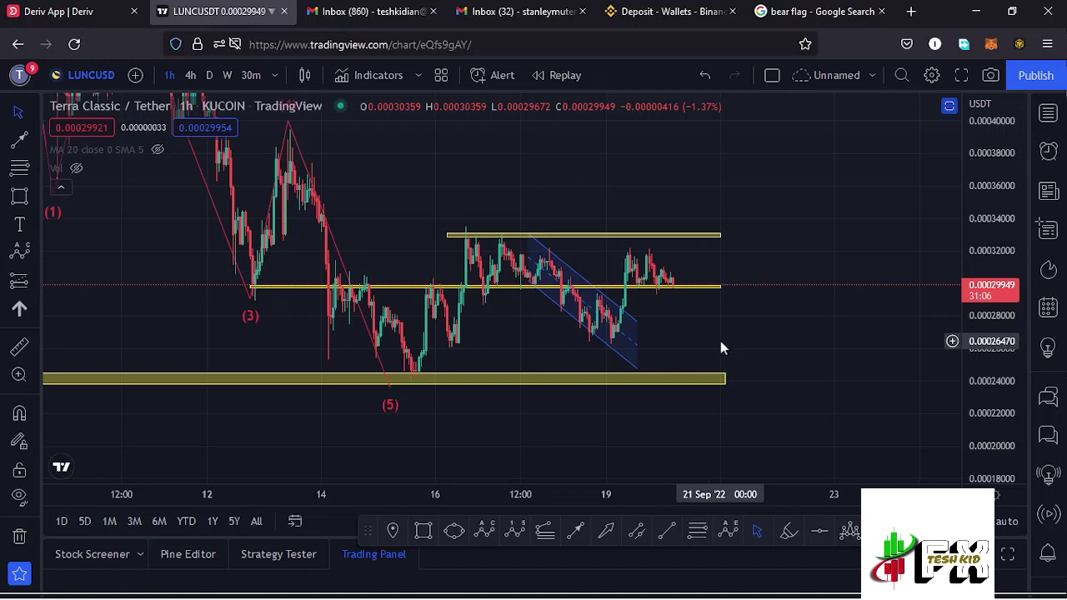
# Draw a rising trend line from about 0.00024391 at the 15 Sep low to about 0.00032972 at the blue channel's upper start.
pyautogui.scroll(-3, 720, 341)
pyautogui.scroll(2, 733, 343)
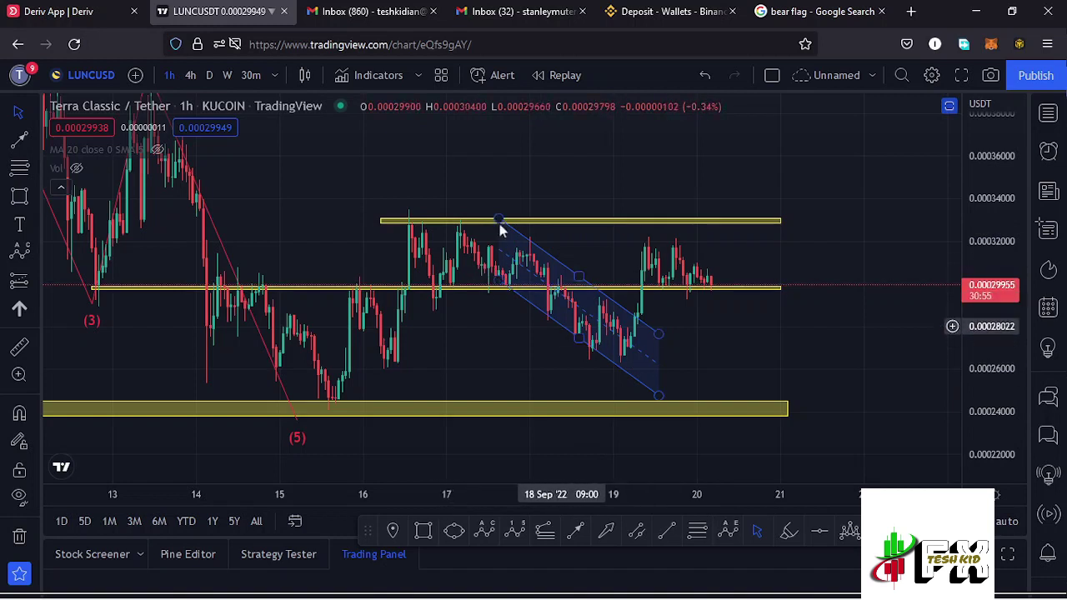
pyautogui.click(667, 531)
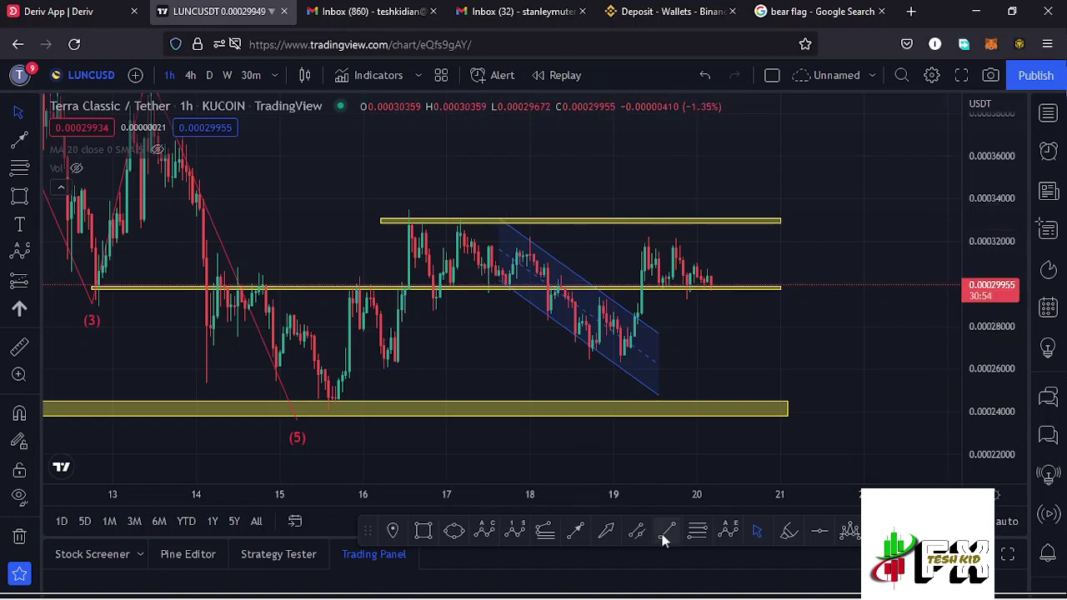
pyautogui.click(326, 408)
pyautogui.click(508, 227)
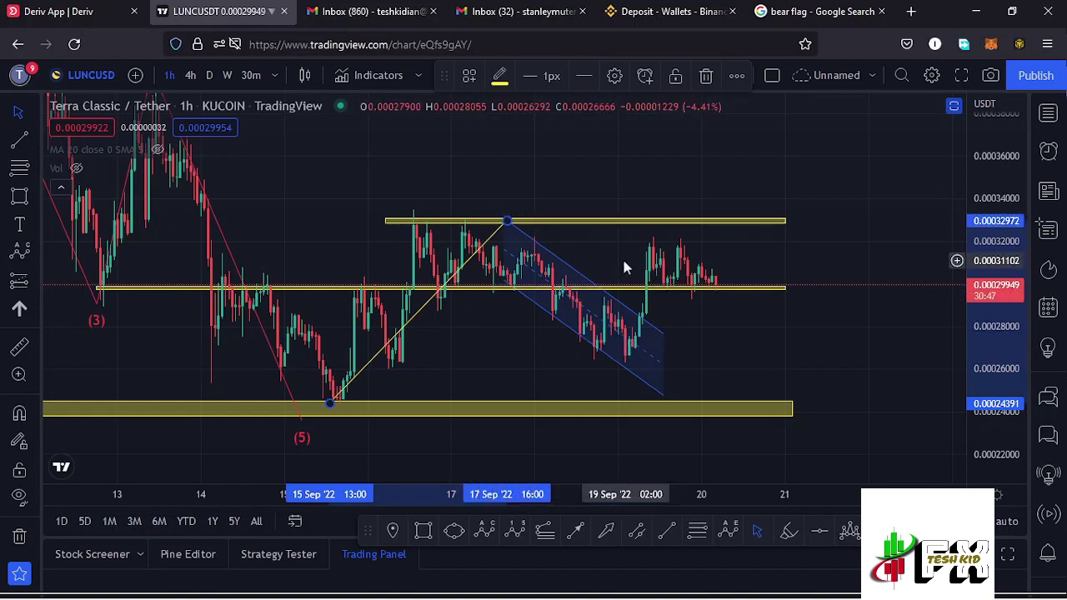
# Draw a falling trend line over the latest highs, from about 0.00032271 on 19 Sep to about 0.00029865 on 20 Sep.
pyautogui.moveTo(624, 265); pyautogui.dragTo(573, 257)
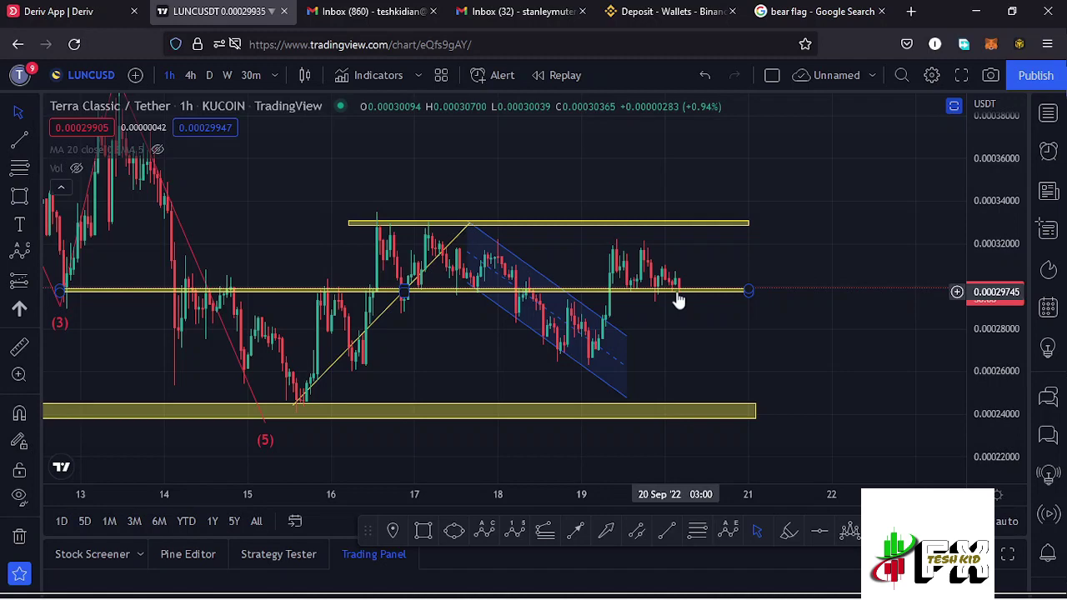
pyautogui.scroll(2, 980, 315)
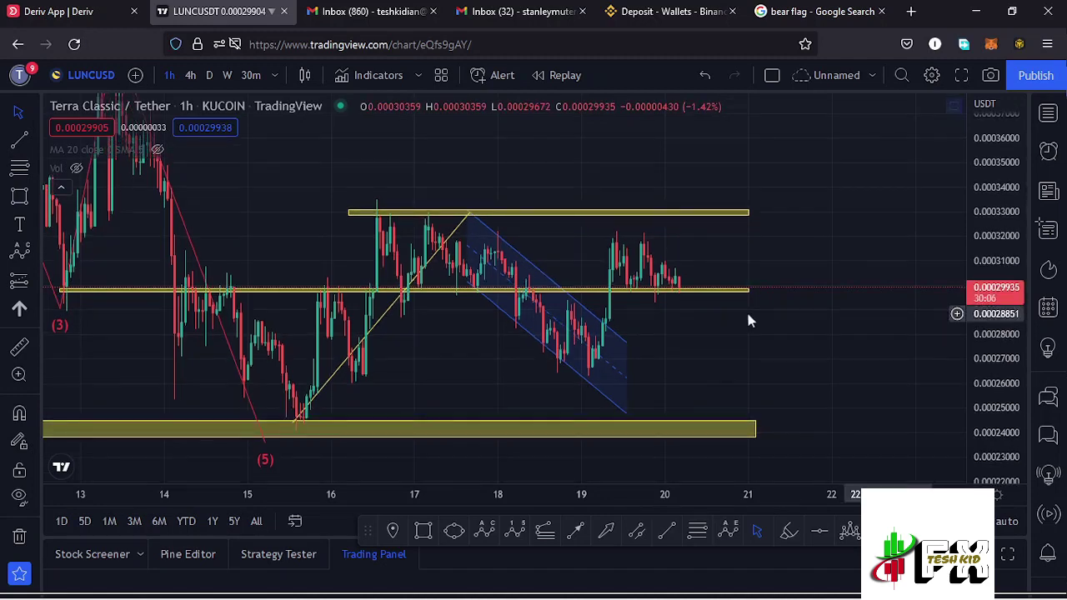
pyautogui.scroll(2, 649, 313)
pyautogui.scroll(1, 631, 345)
pyautogui.moveTo(597, 341); pyautogui.dragTo(696, 337)
pyautogui.scroll(2, 1002, 308)
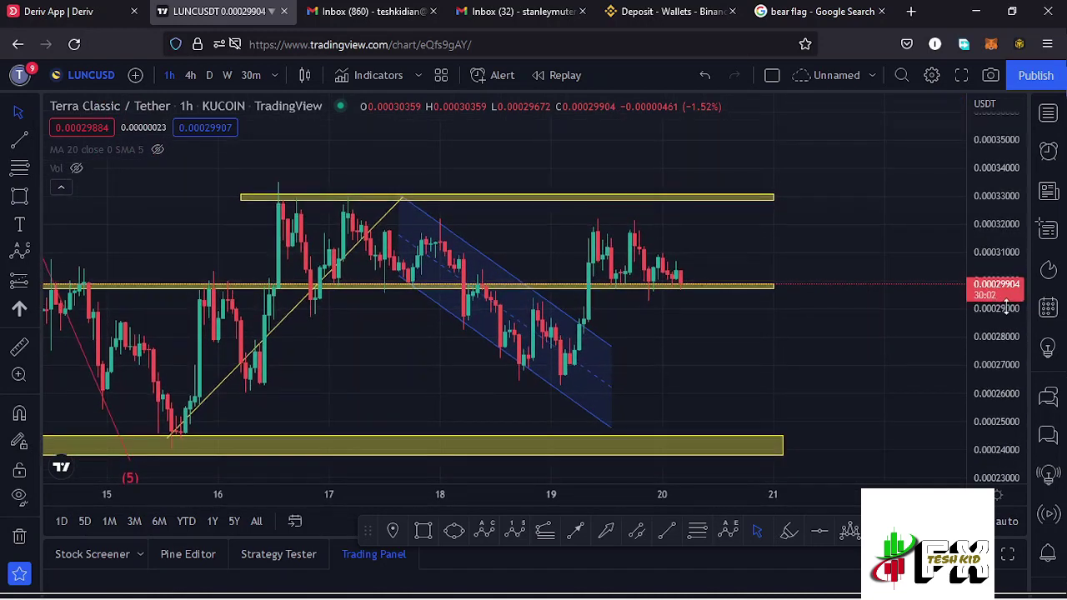
pyautogui.scroll(3, 679, 320)
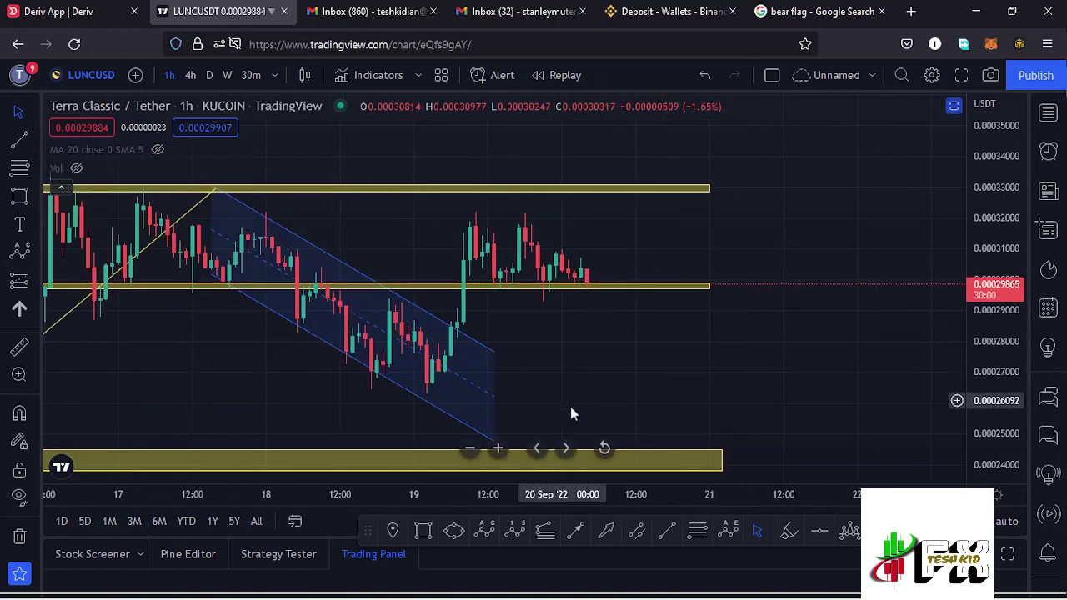
pyautogui.click(669, 533)
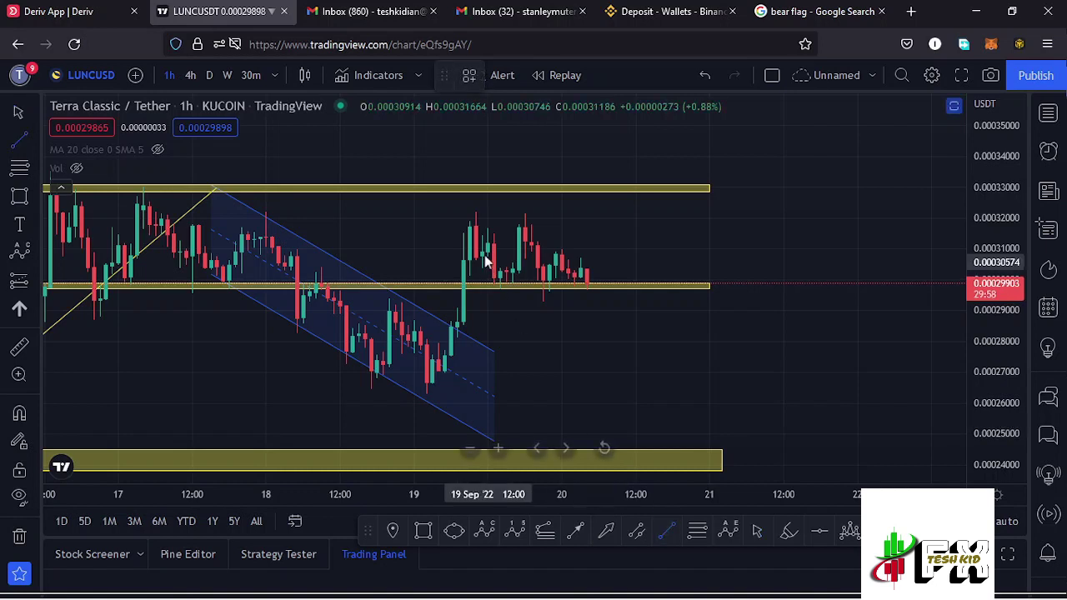
pyautogui.click(519, 213)
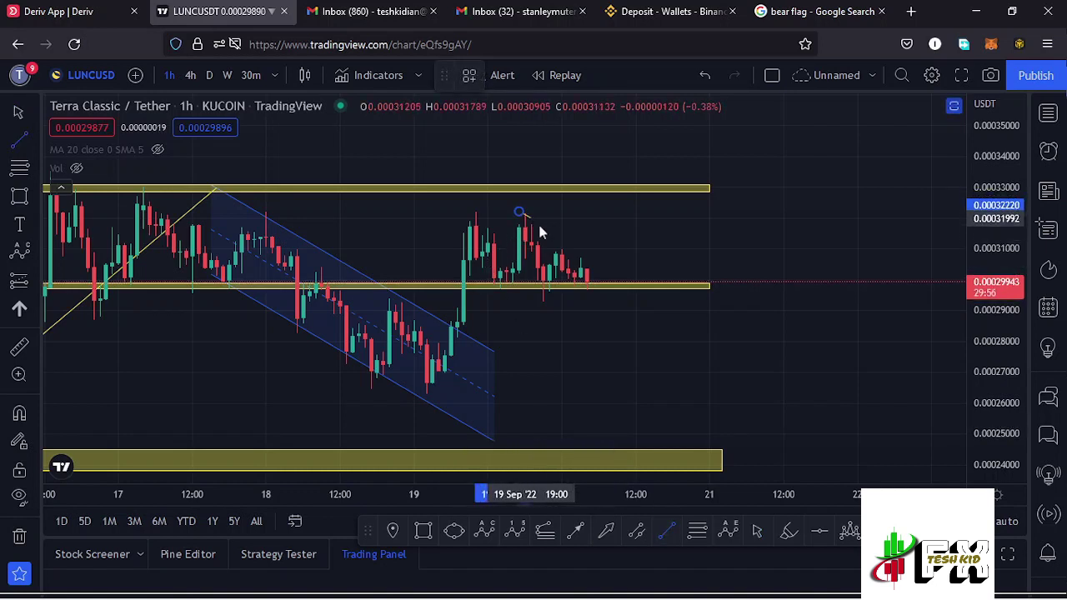
pyautogui.click(611, 289)
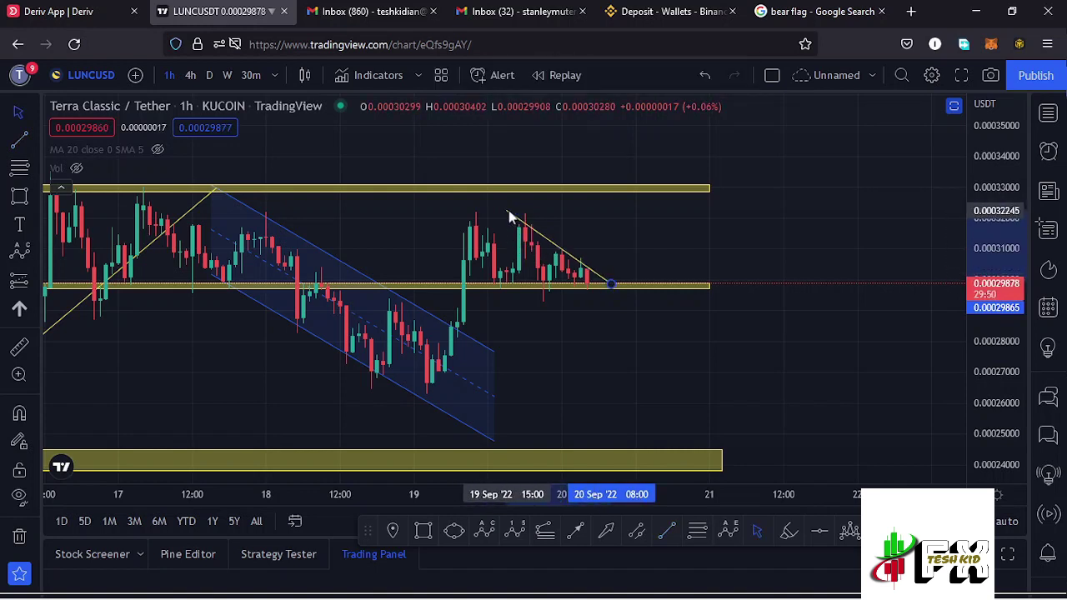
pyautogui.click(511, 217)
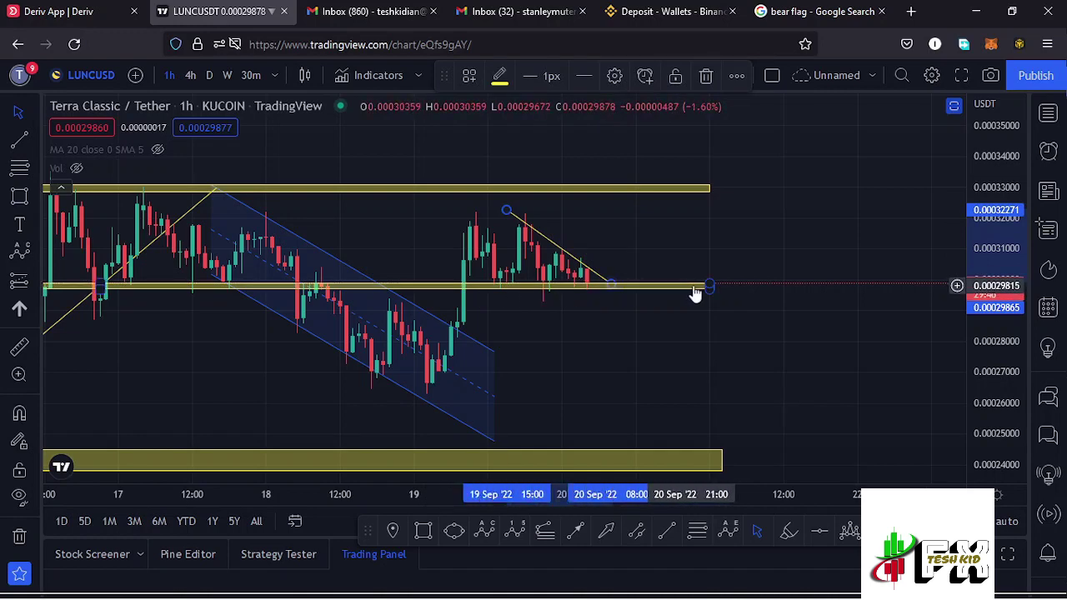
# Sketch the trend line breakout and retest with an arrow up from about 0.00030321 to 0.00031030 and another back down to the line.
pyautogui.moveTo(630, 243); pyautogui.dragTo(676, 255)
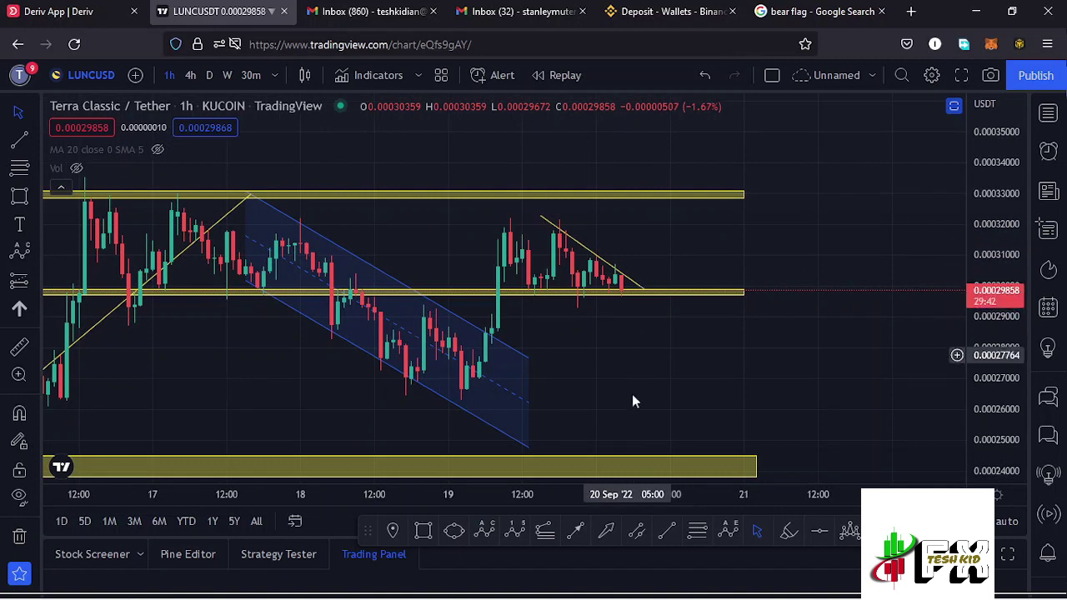
pyautogui.click(575, 531)
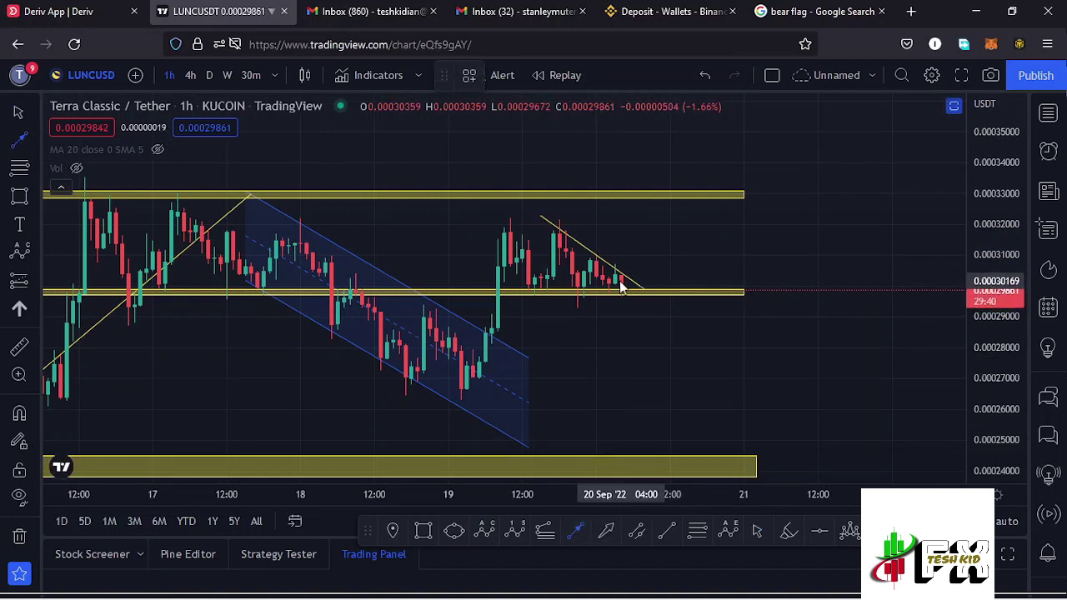
pyautogui.click(621, 276)
pyautogui.click(633, 254)
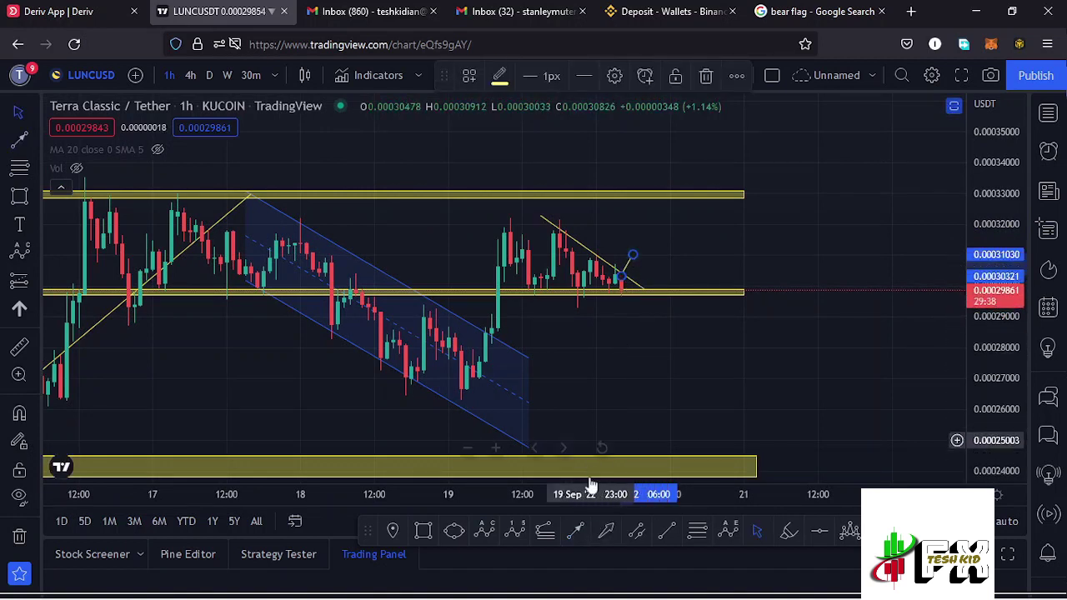
pyautogui.click(575, 531)
pyautogui.click(633, 251)
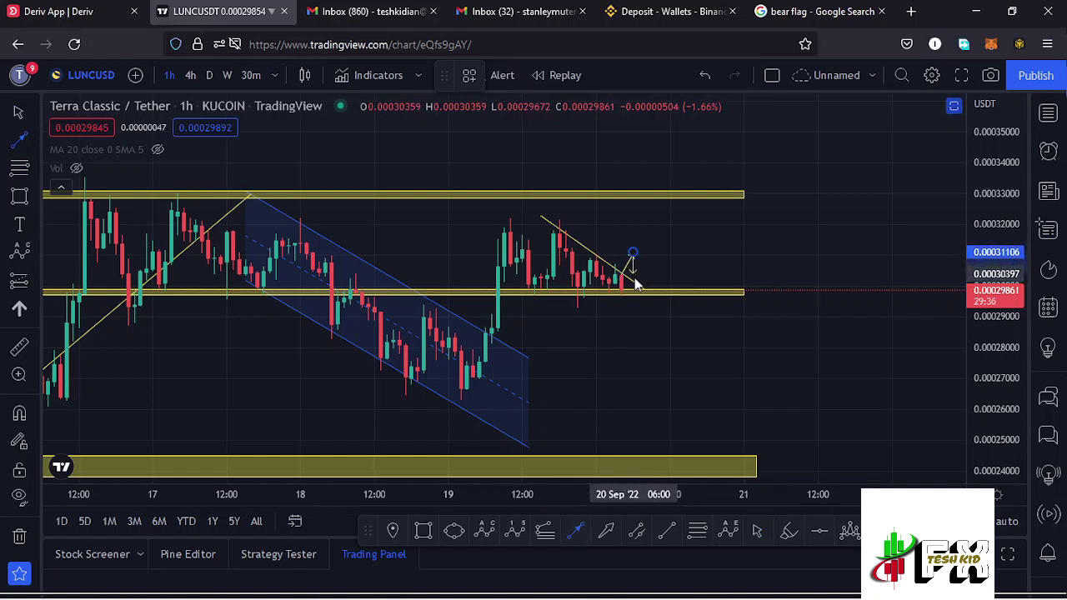
pyautogui.click(633, 279)
# Draw an arrow from about 0.00030296 up to 0.00034145 above the upper zone, plus a pullback arrow down to about 0.00033056.
pyautogui.click(575, 531)
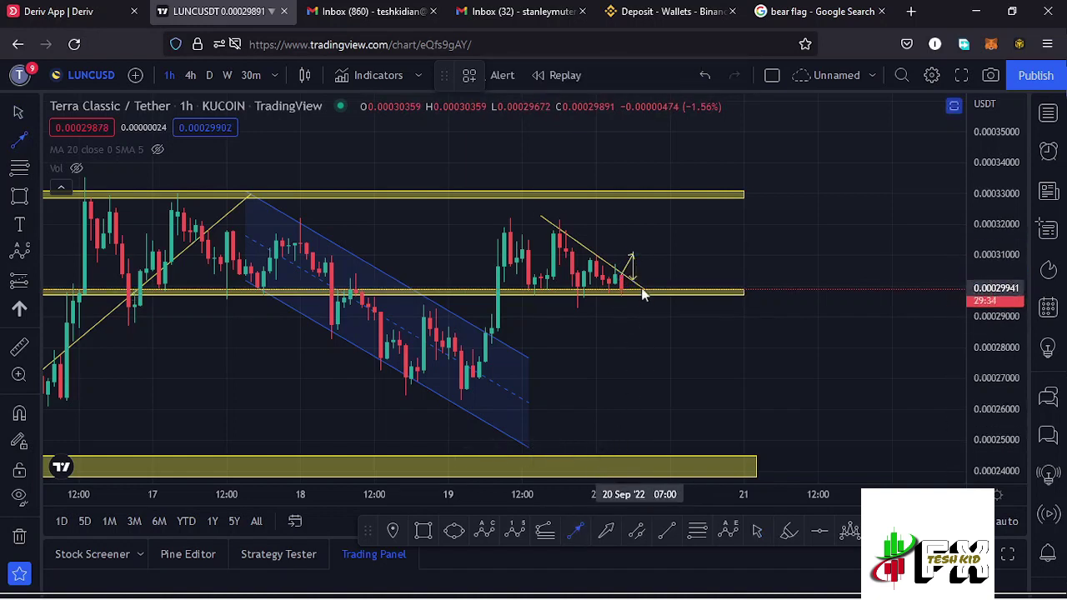
pyautogui.click(638, 278)
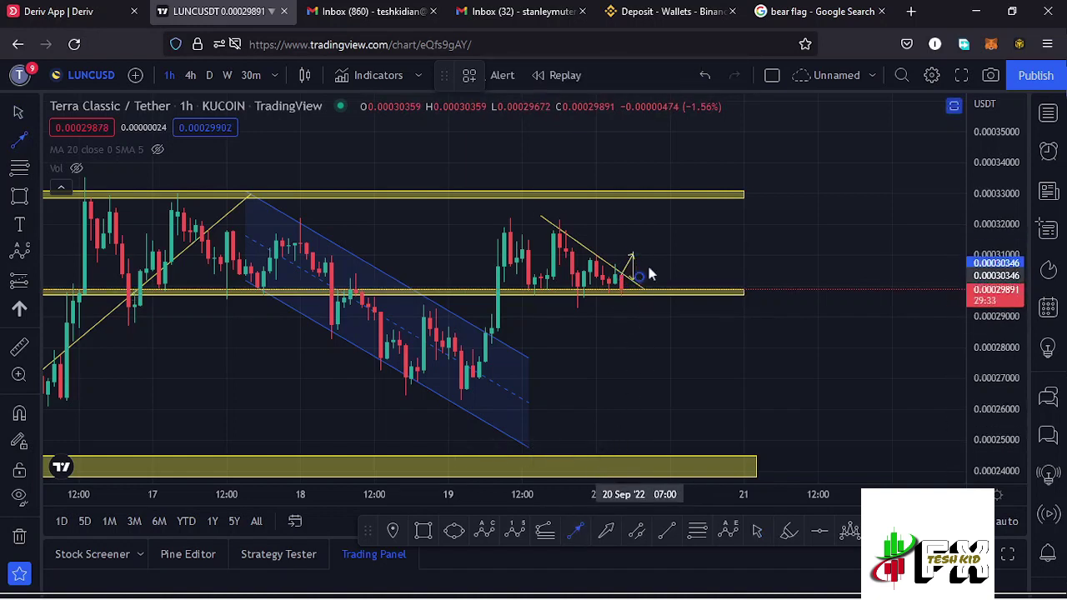
pyautogui.click(694, 175)
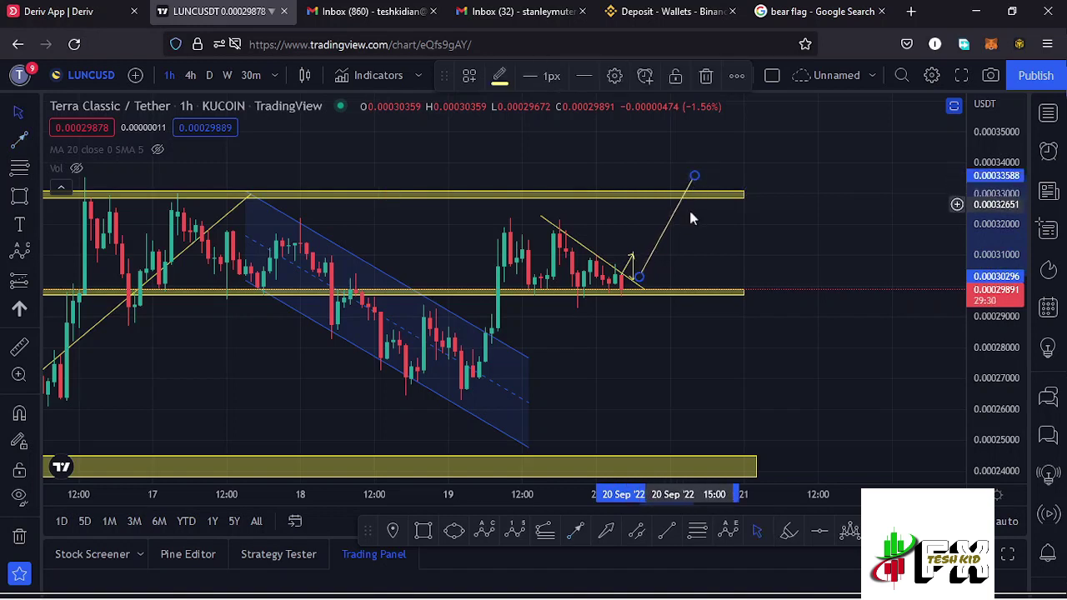
pyautogui.click(698, 166)
pyautogui.click(699, 162)
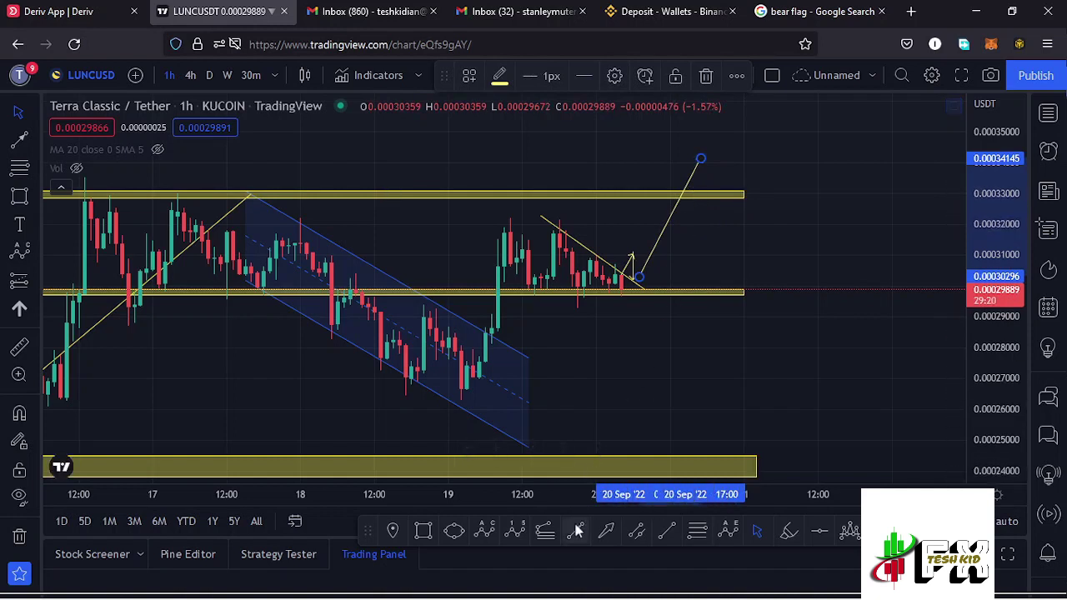
pyautogui.click(700, 163)
pyautogui.click(719, 191)
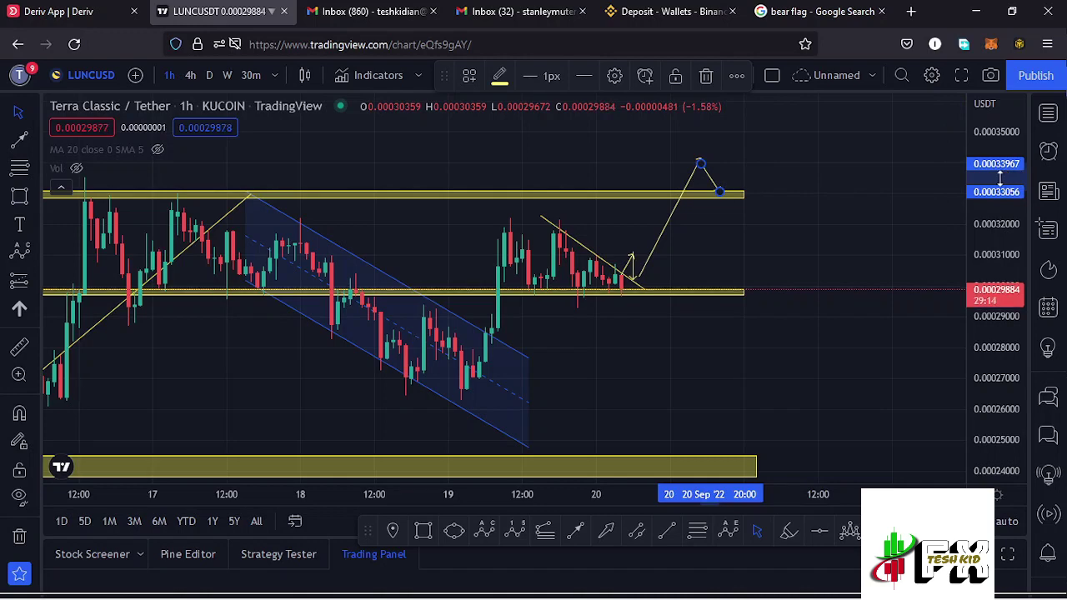
# Sketch a breakdown and retest below the middle zone with an arrow from about 0.00029663 down to 0.00028776 and another back up to about 0.00029587.
pyautogui.scroll(-1, 773, 238)
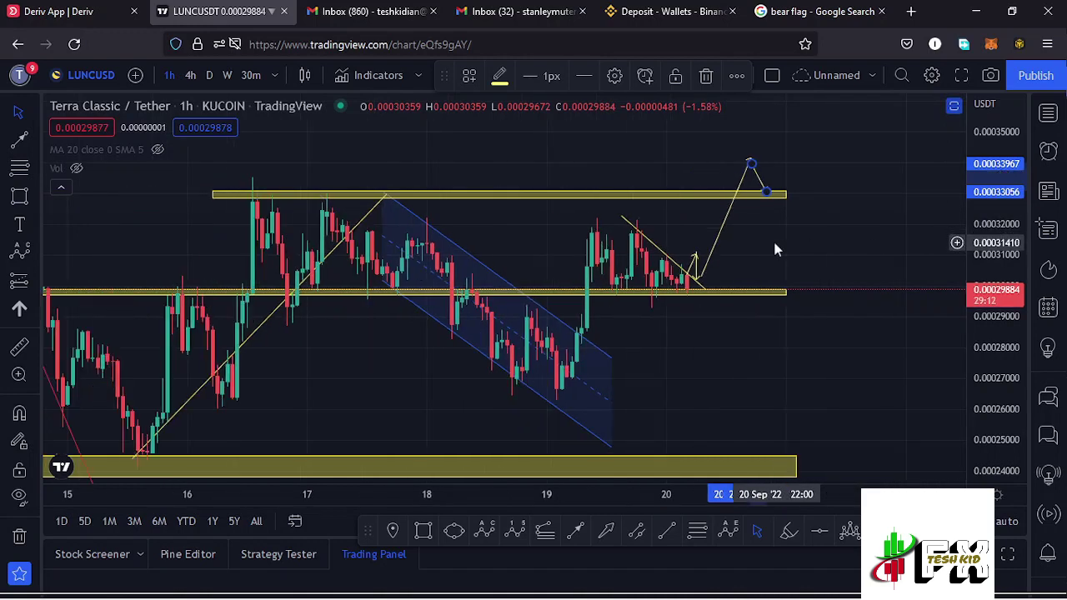
pyautogui.moveTo(792, 264); pyautogui.dragTo(791, 225)
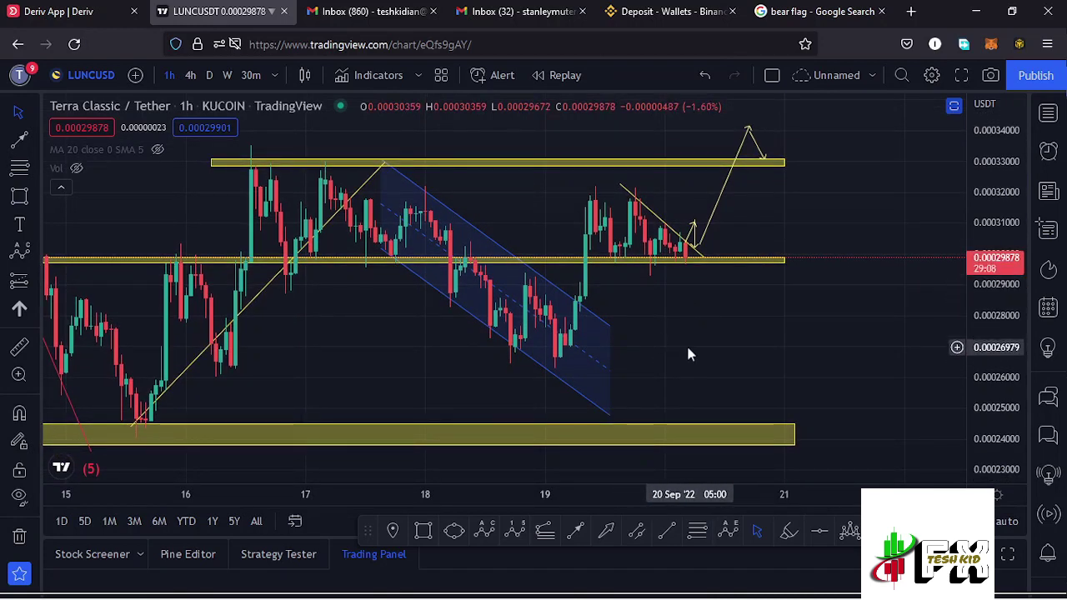
pyautogui.click(573, 531)
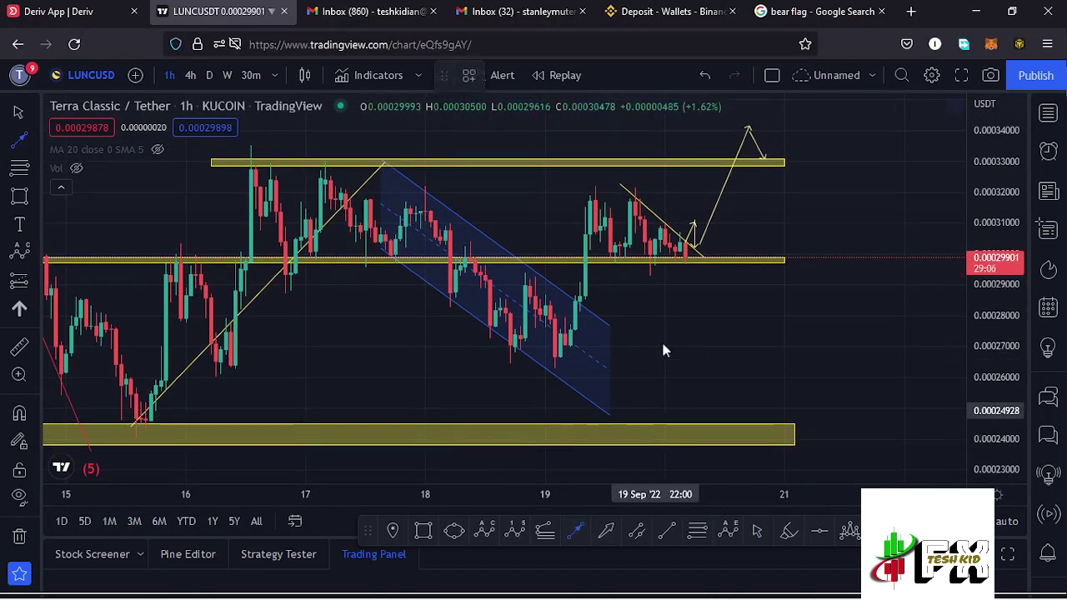
pyautogui.click(670, 264)
pyautogui.click(675, 292)
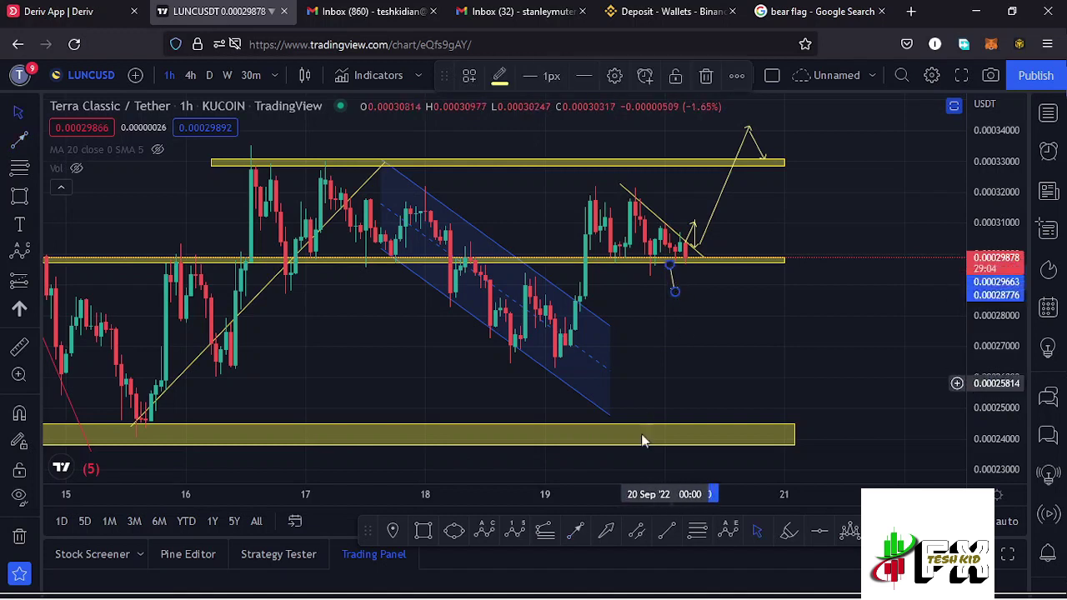
pyautogui.click(575, 530)
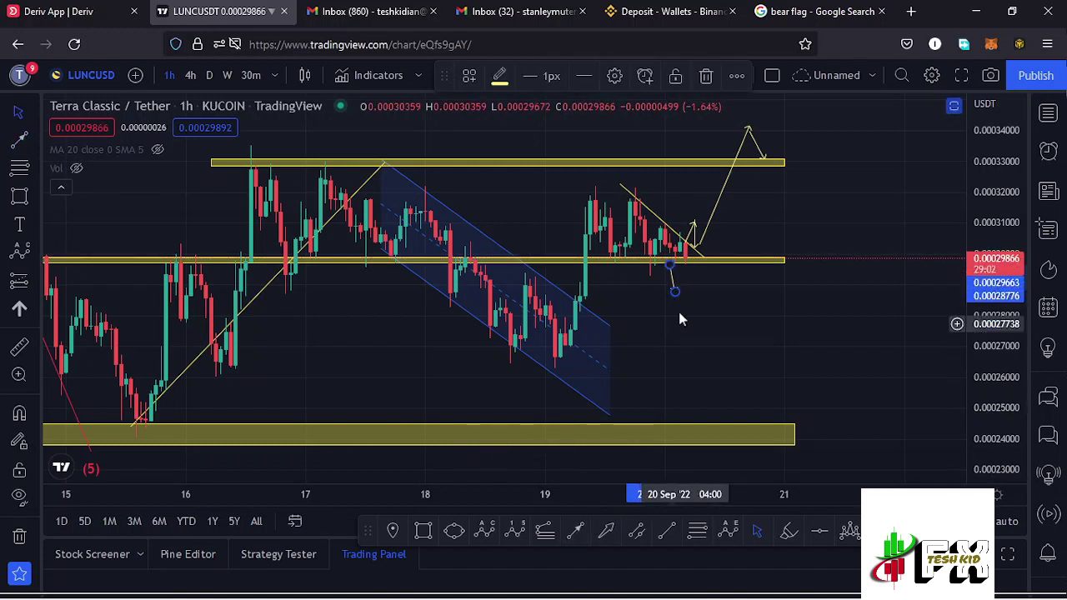
pyautogui.click(675, 290)
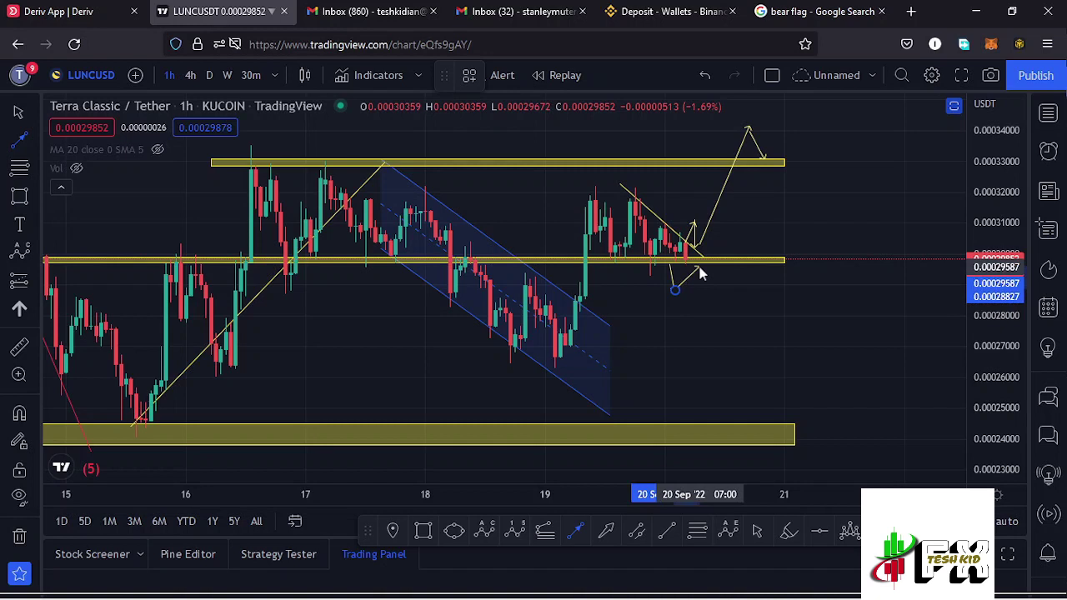
pyautogui.click(699, 267)
# Draw a long arrow from the retest point at about 0.00029561 down to about 0.00024446 at the lower zone's upper edge.
pyautogui.click(582, 535)
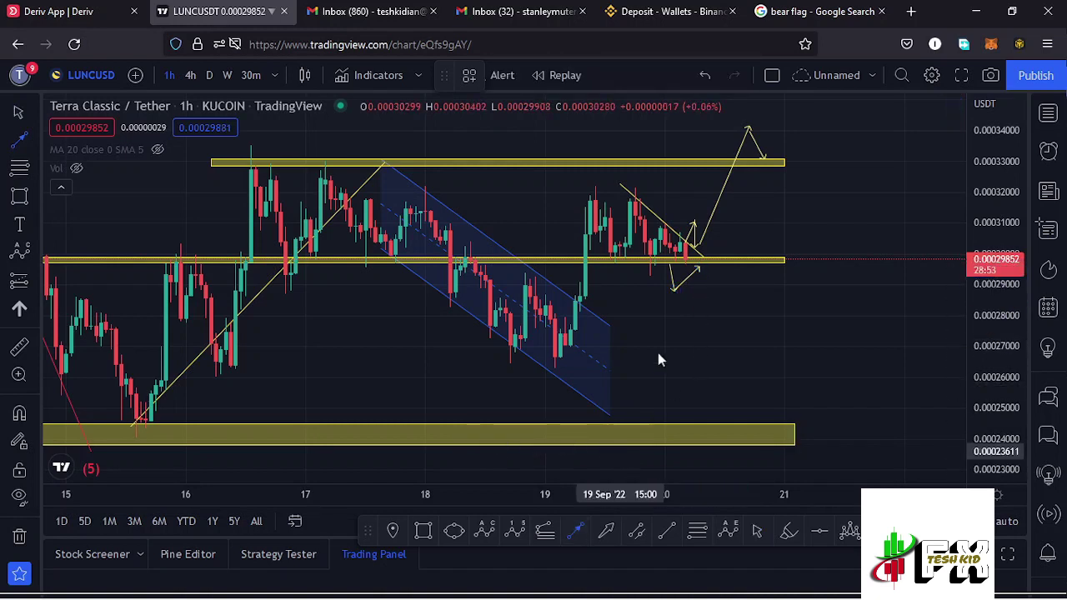
pyautogui.click(695, 268)
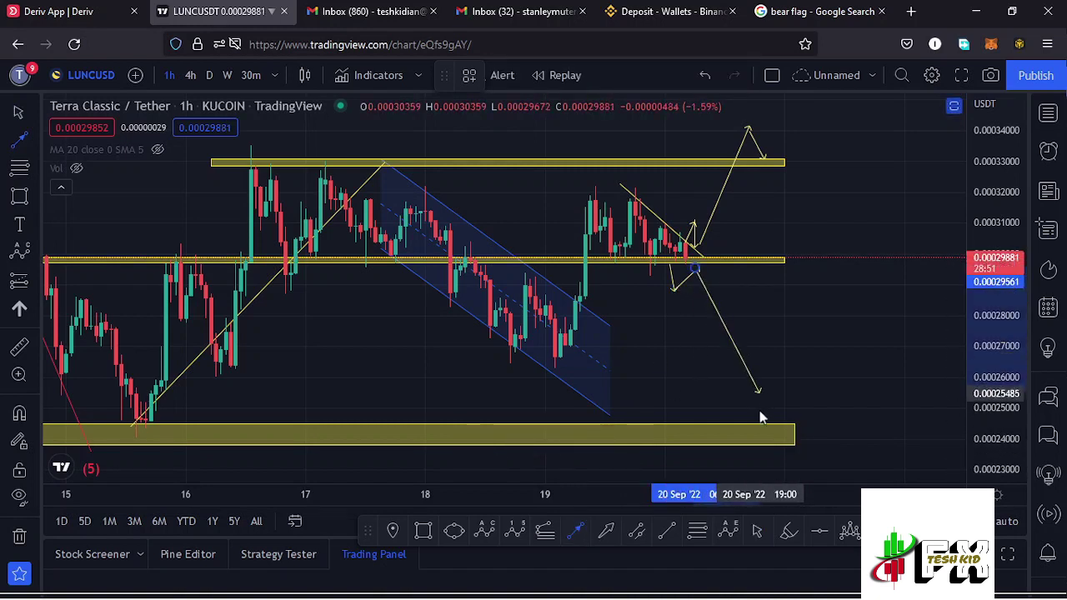
pyautogui.click(758, 429)
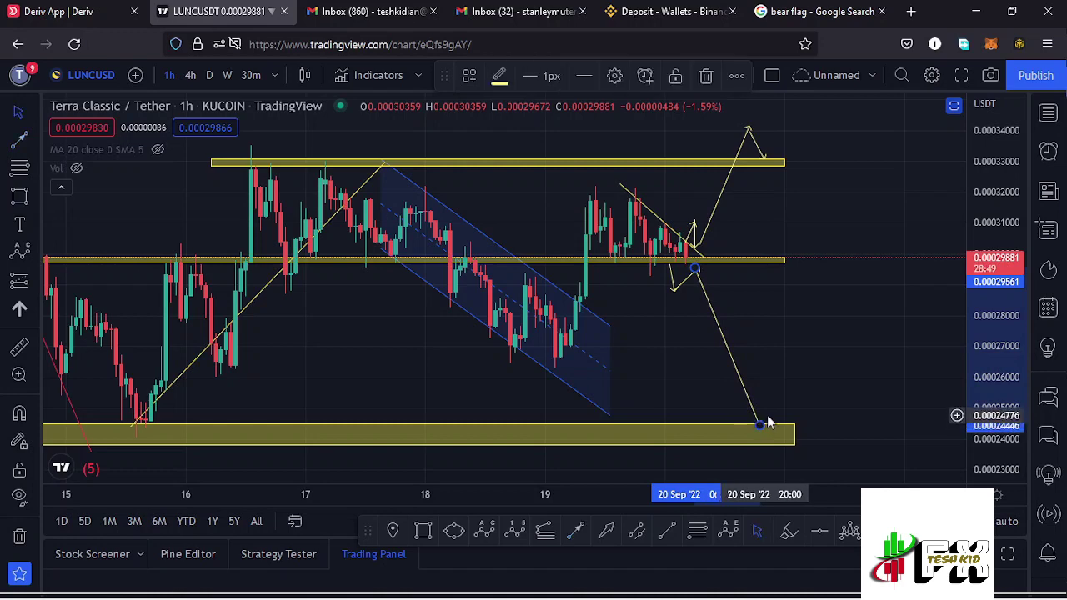
pyautogui.scroll(-5, 834, 347)
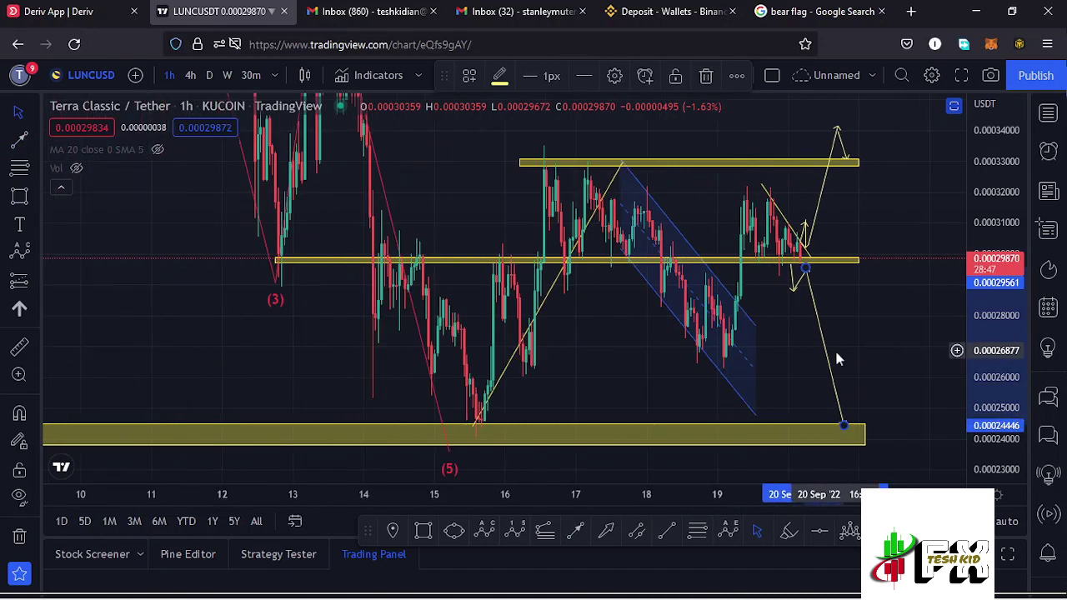
pyautogui.click(888, 331)
pyautogui.moveTo(889, 330); pyautogui.dragTo(822, 312)
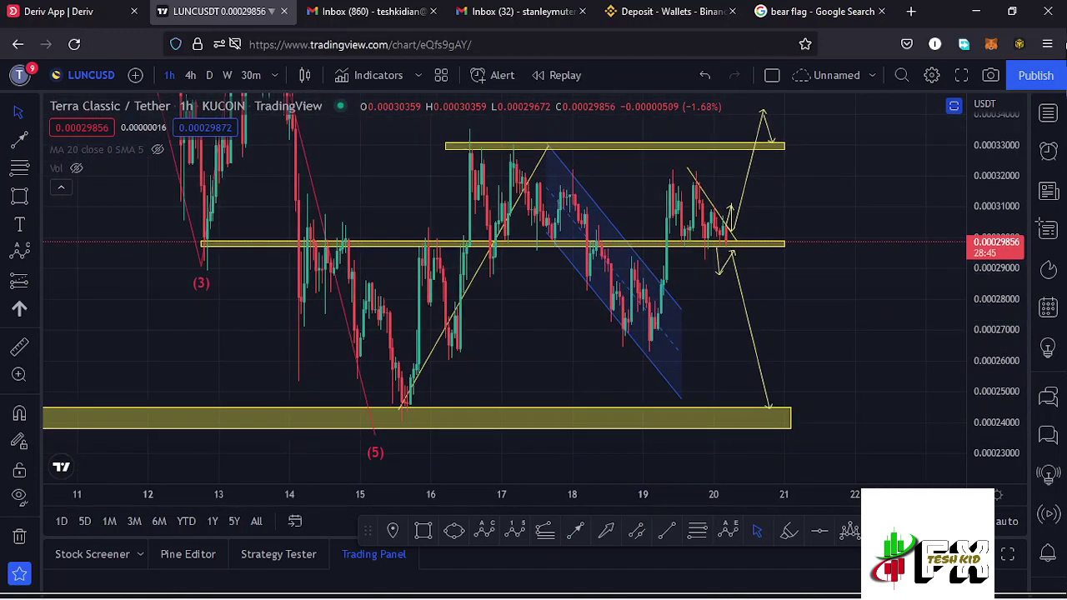
pyautogui.scroll(-2, 1003, 190)
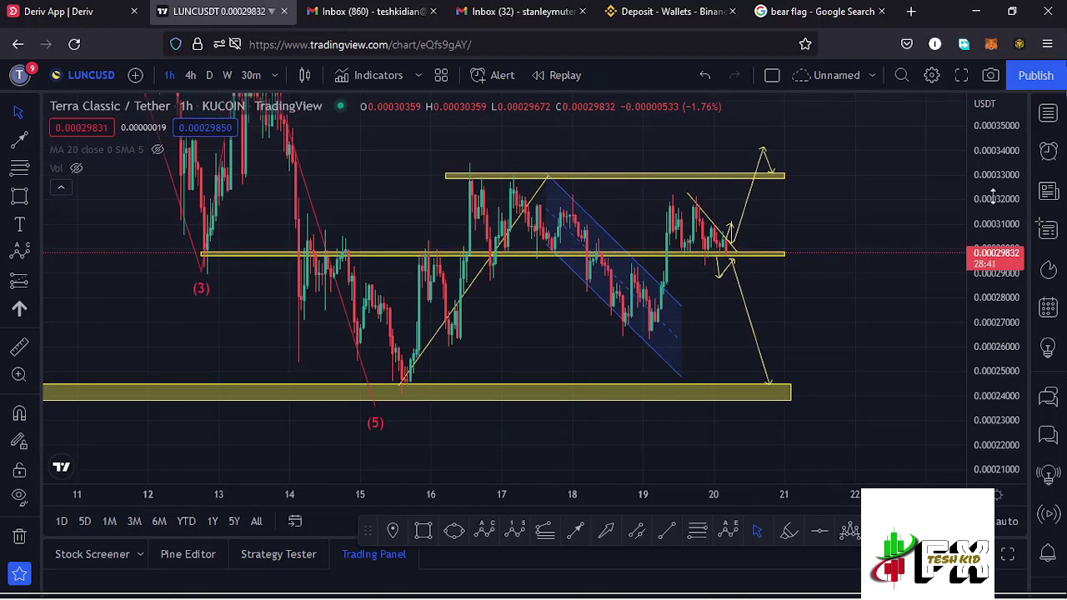
pyautogui.scroll(-2, 992, 198)
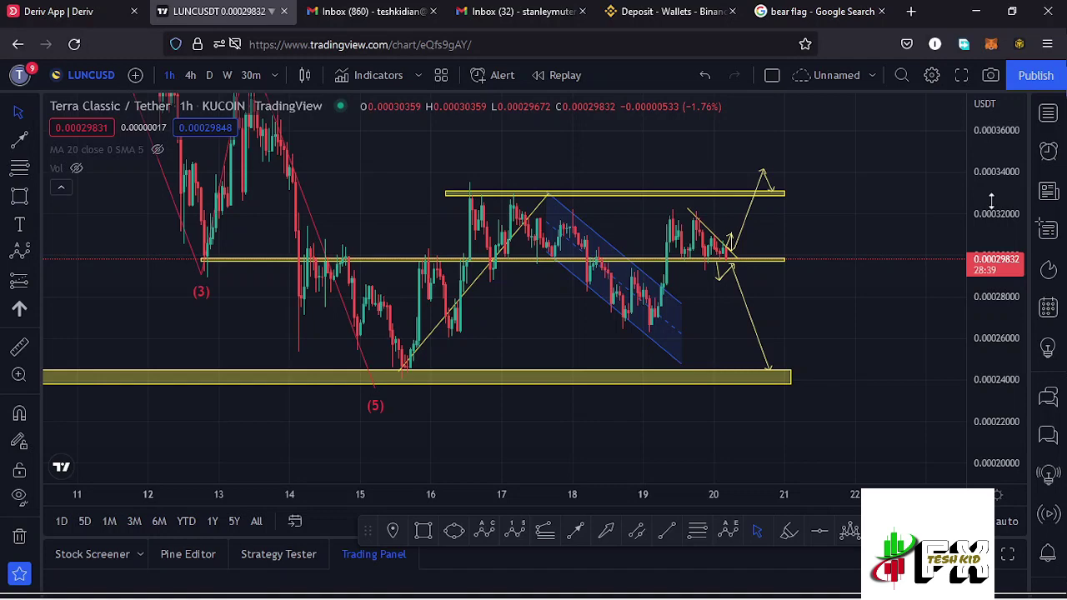